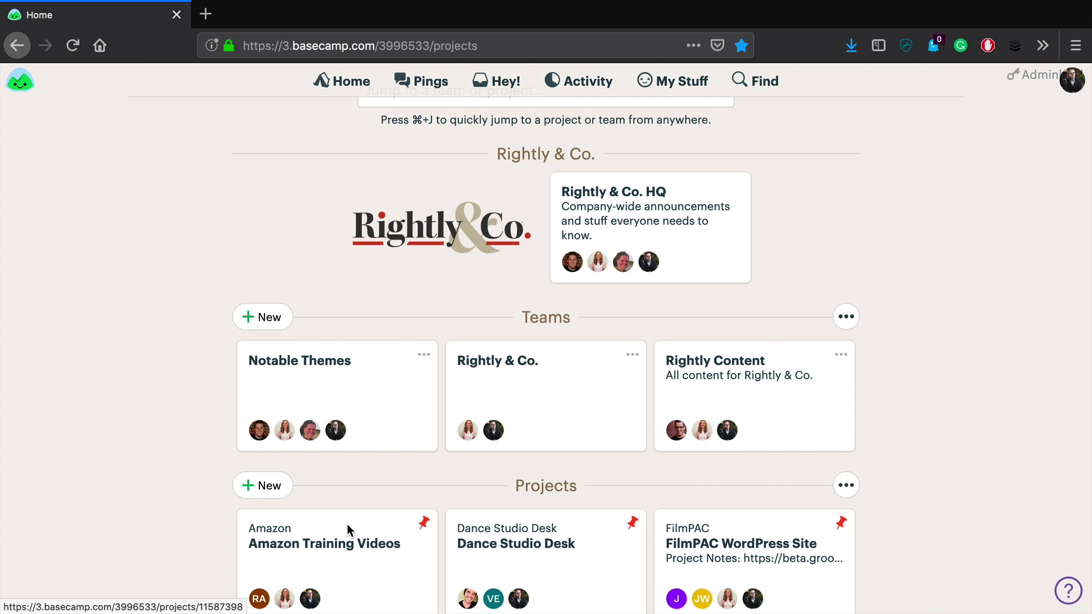
Create a new project named RightlyTV Sample and decline the offer of help setting it up.
{"action": "left_click", "coordinate": [267, 485]}
{"action": "left_click", "coordinate": [283, 515]}
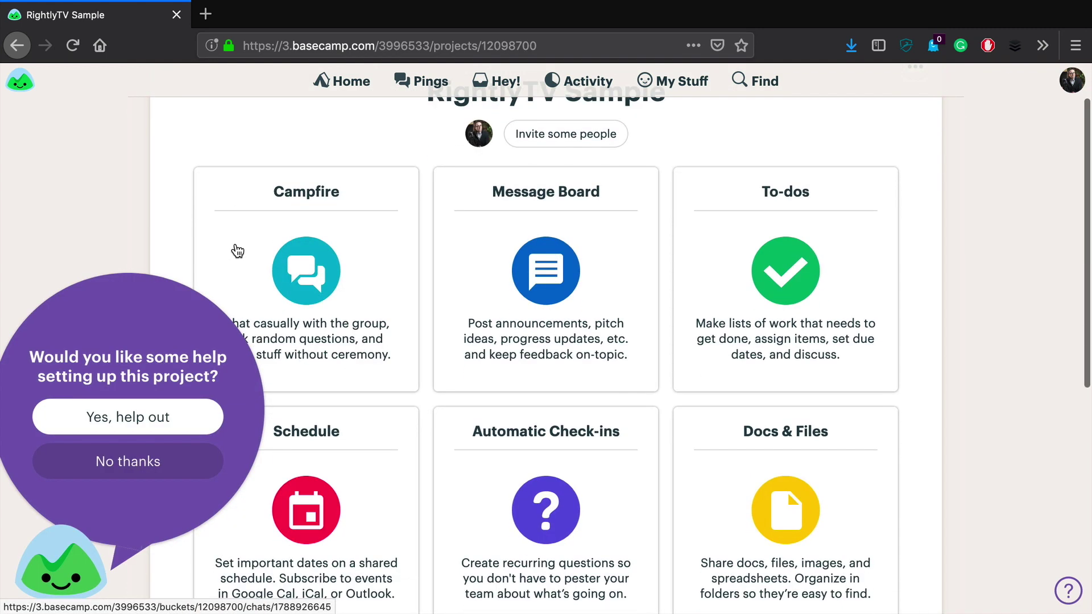
{"action": "scroll", "coordinate": [238, 251], "scroll_direction": "up", "scroll_amount": 2}
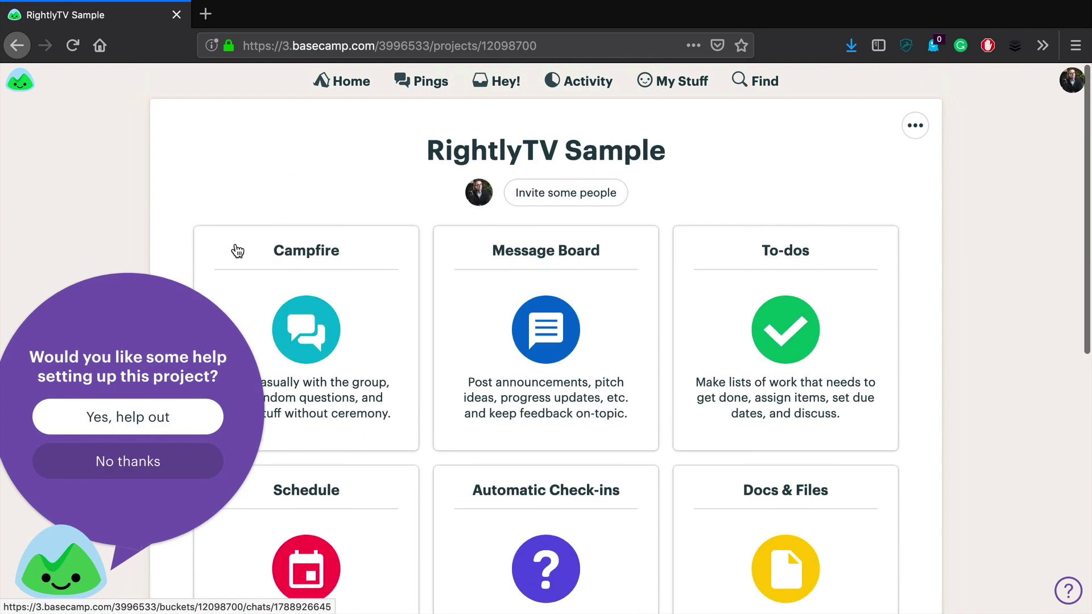
{"action": "left_click", "coordinate": [106, 461]}
{"action": "scroll", "coordinate": [165, 249], "scroll_direction": "down", "scroll_amount": 3}
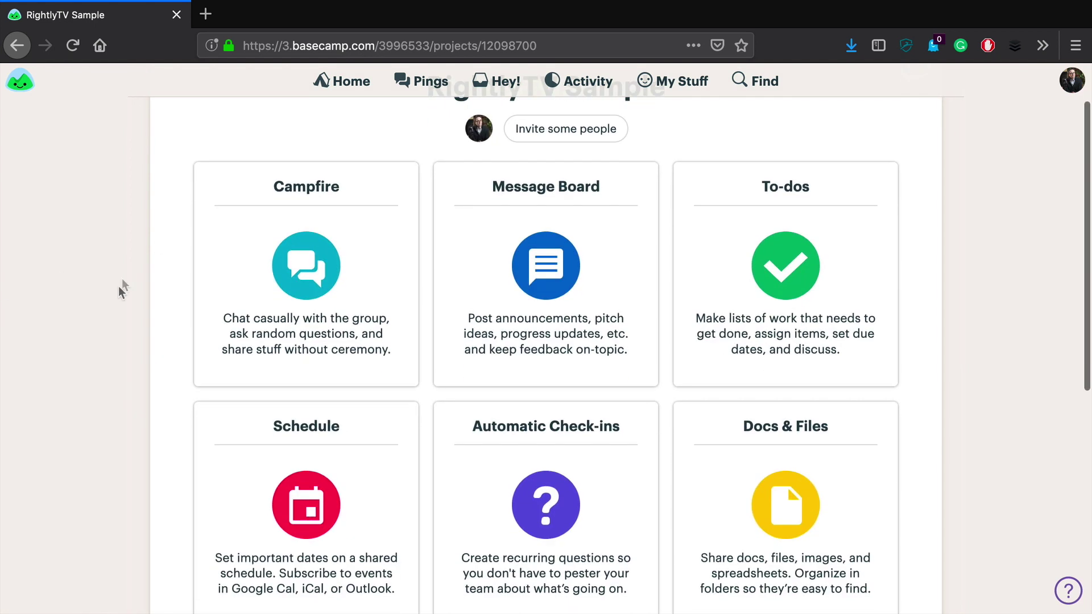
{"action": "scroll", "coordinate": [120, 290], "scroll_direction": "up", "scroll_amount": 3}
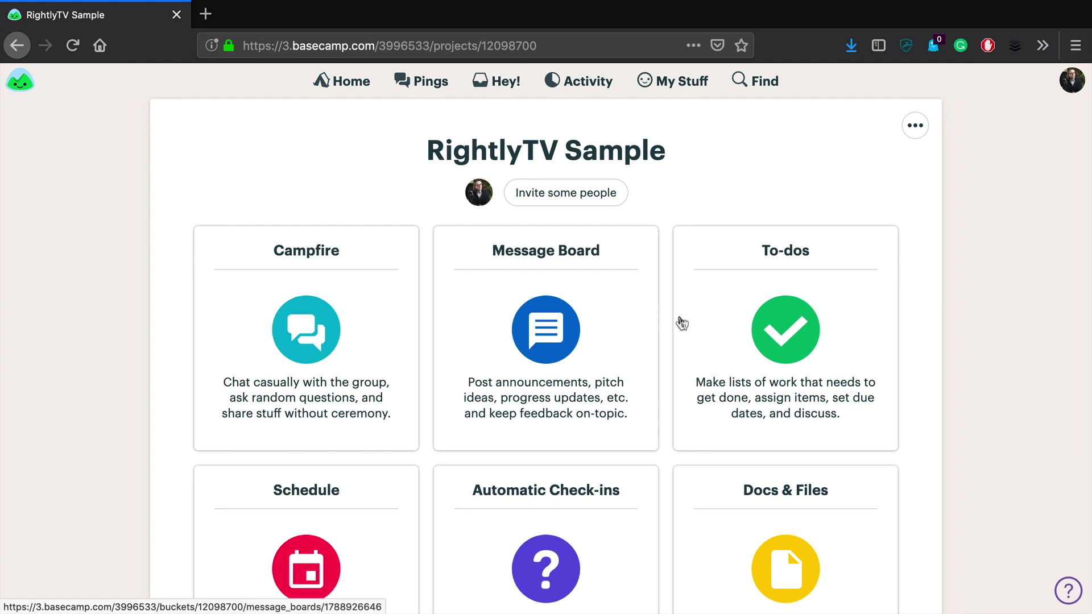
Review the project's management options, its available tools and the search filters.
{"action": "left_click", "coordinate": [913, 132]}
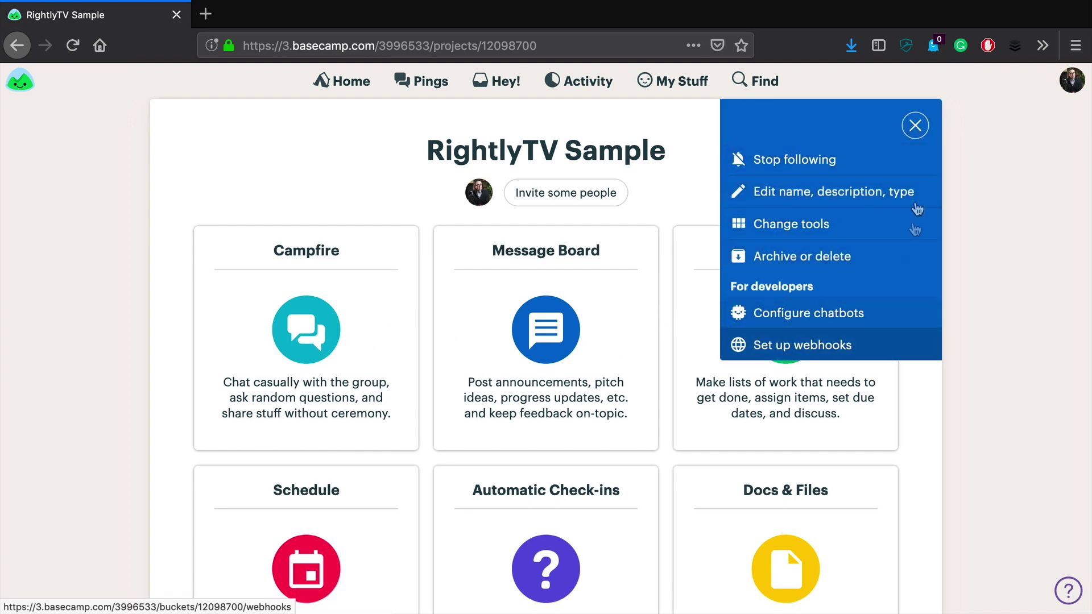
{"action": "left_click", "coordinate": [811, 229]}
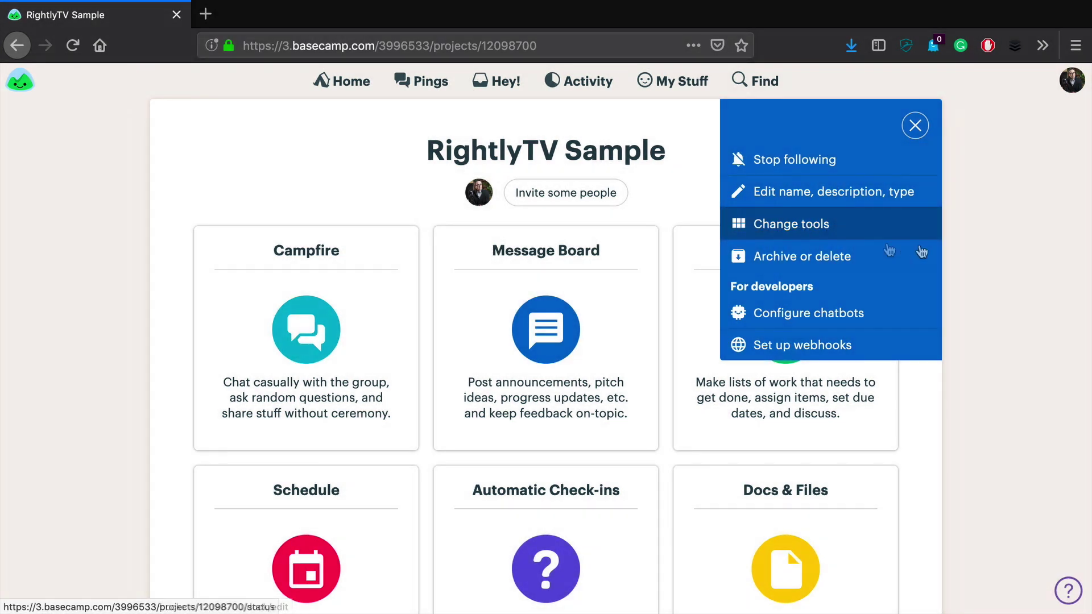
{"action": "left_click", "coordinate": [969, 248]}
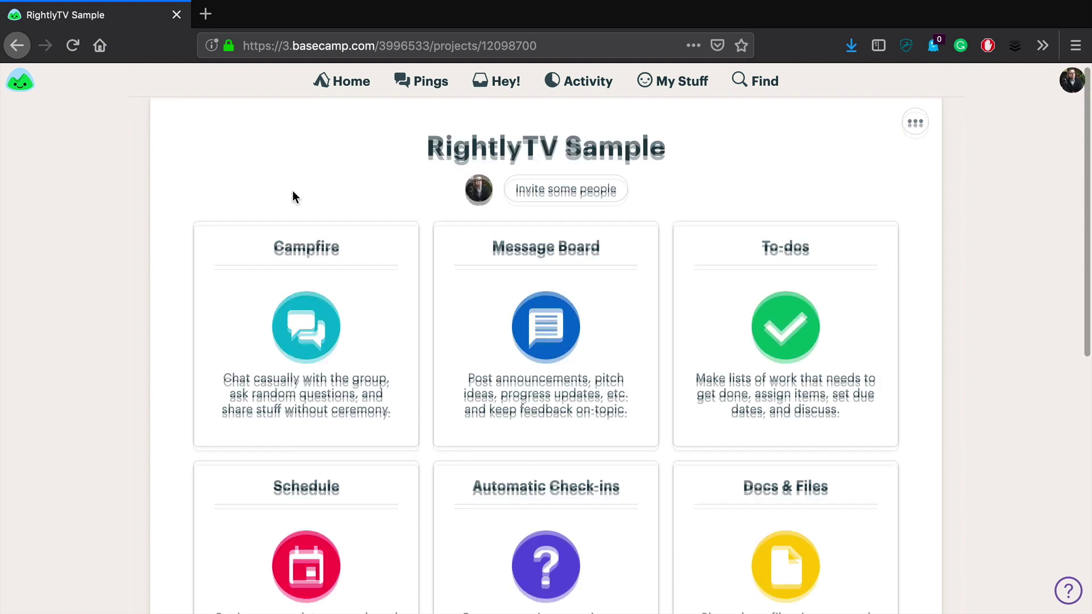
{"action": "scroll", "coordinate": [292, 195], "scroll_direction": "down", "scroll_amount": 5}
{"action": "scroll", "coordinate": [295, 197], "scroll_direction": "up", "scroll_amount": 2}
{"action": "scroll", "coordinate": [294, 198], "scroll_direction": "up", "scroll_amount": 2}
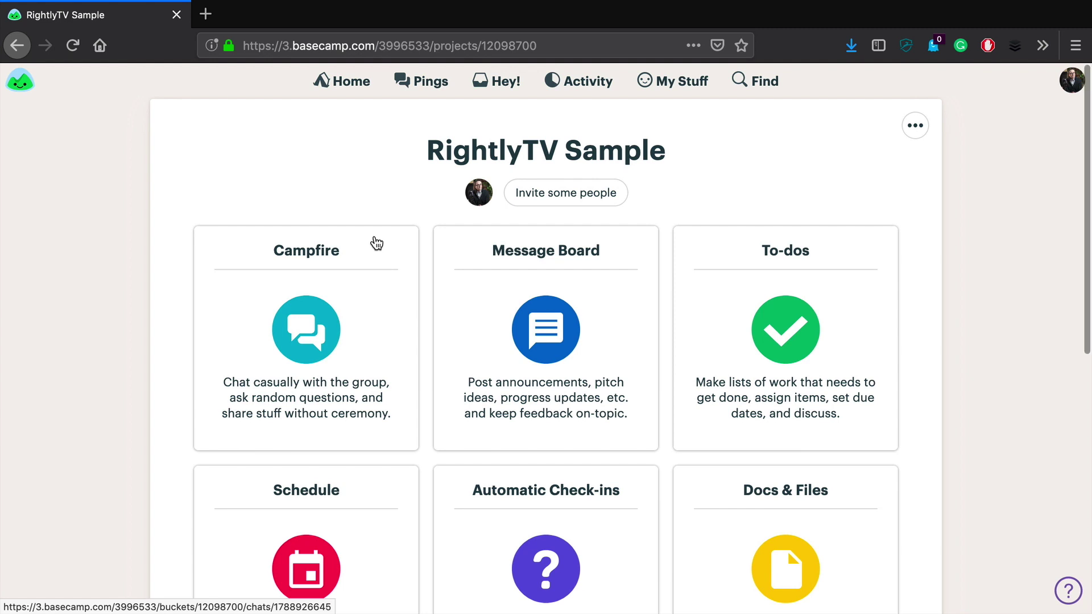
{"action": "left_click", "coordinate": [770, 85]}
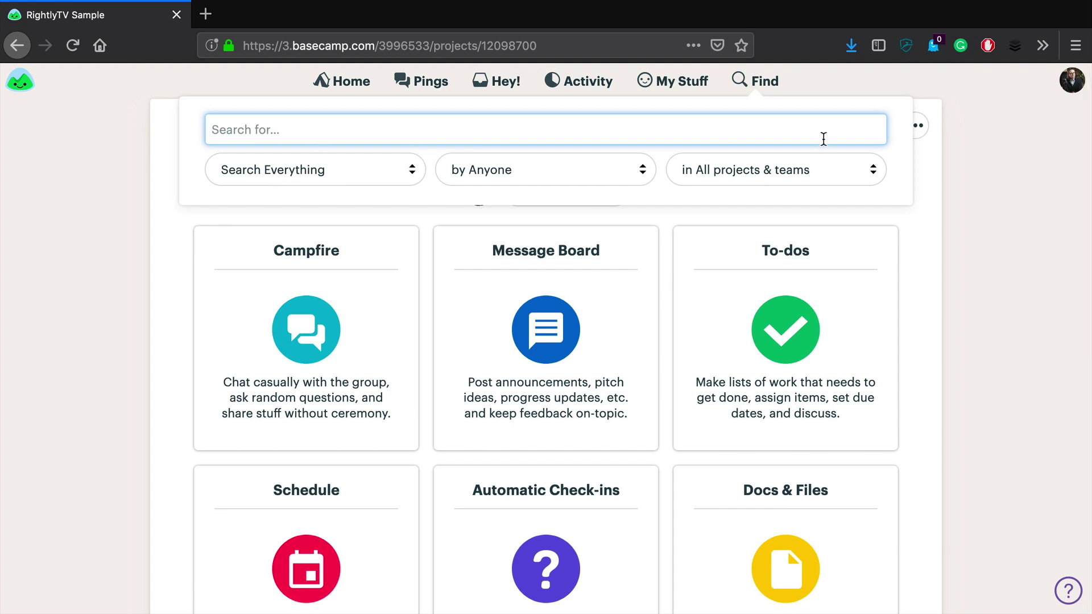
{"action": "left_click", "coordinate": [1022, 115]}
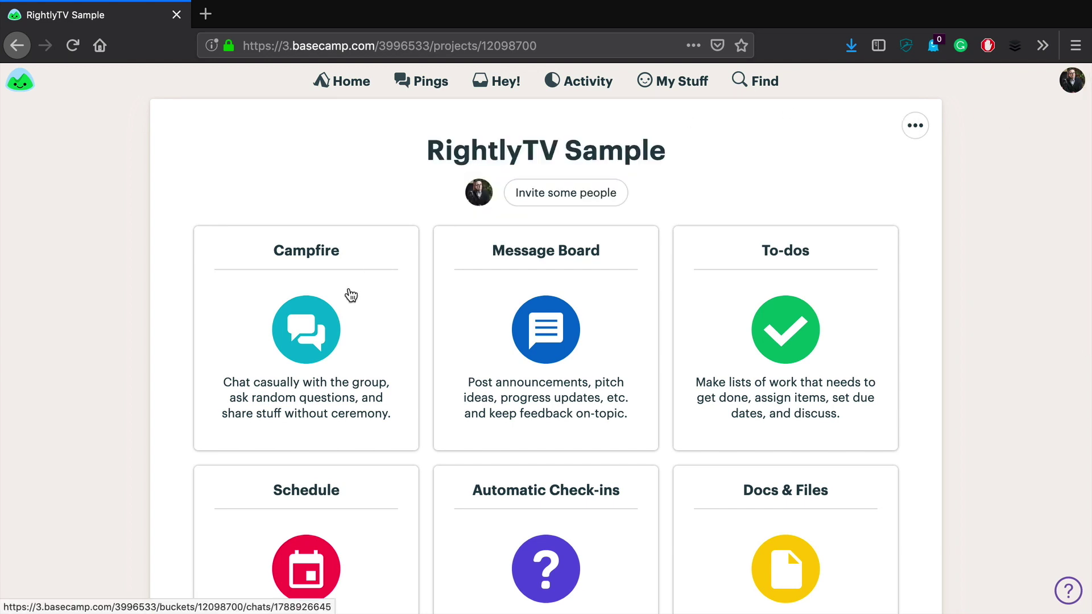
Post the message "Hi how are you today!" in the project's Campfire chat.
{"action": "scroll", "coordinate": [312, 392], "scroll_direction": "down", "scroll_amount": 2}
{"action": "left_click", "coordinate": [319, 274]}
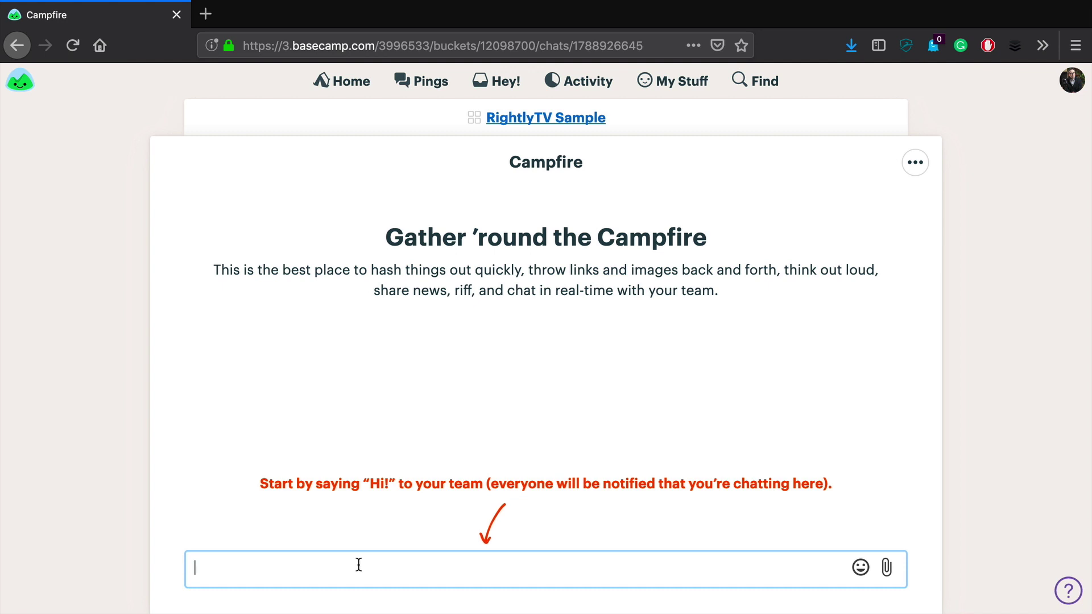
{"action": "type", "text": "Hi how are you today!"}
{"action": "key", "text": "Return"}
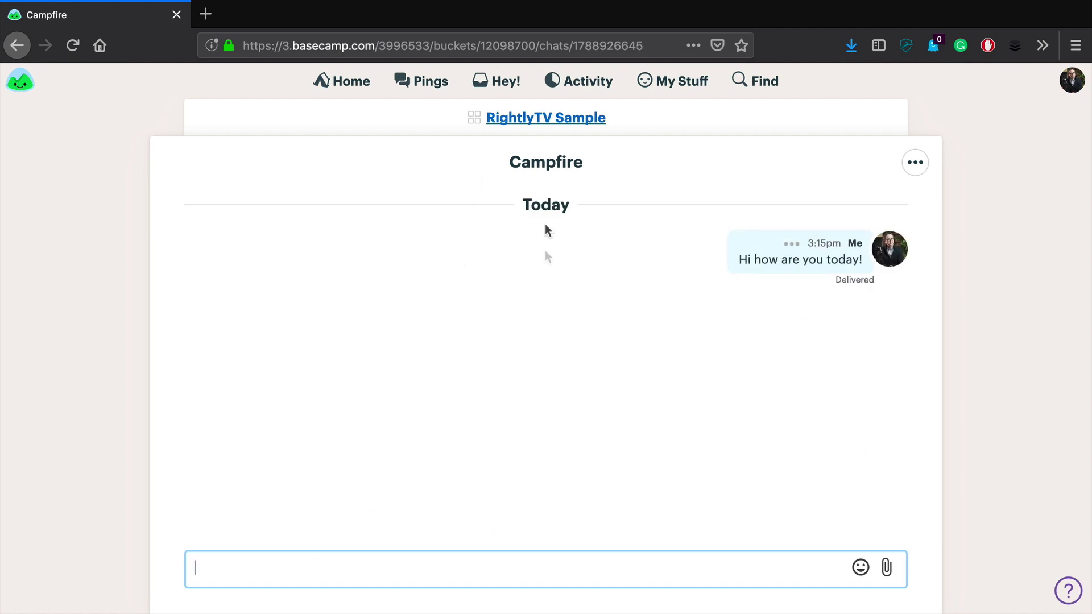
Return to the project page, view the Message Board's new message form and leave it without writing anything.
{"action": "left_click", "coordinate": [549, 118]}
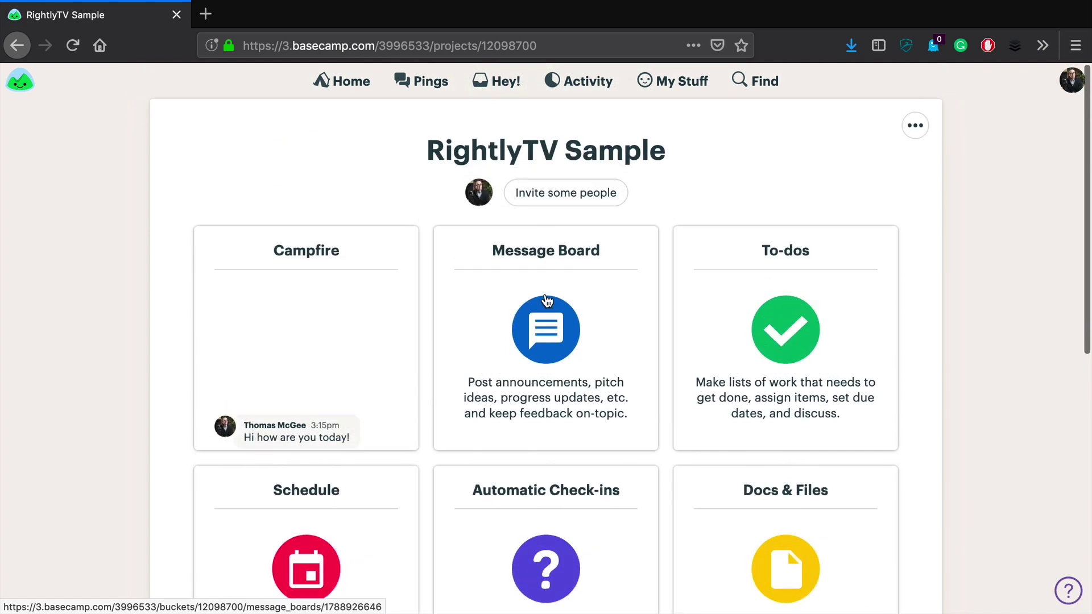
{"action": "left_click", "coordinate": [616, 307]}
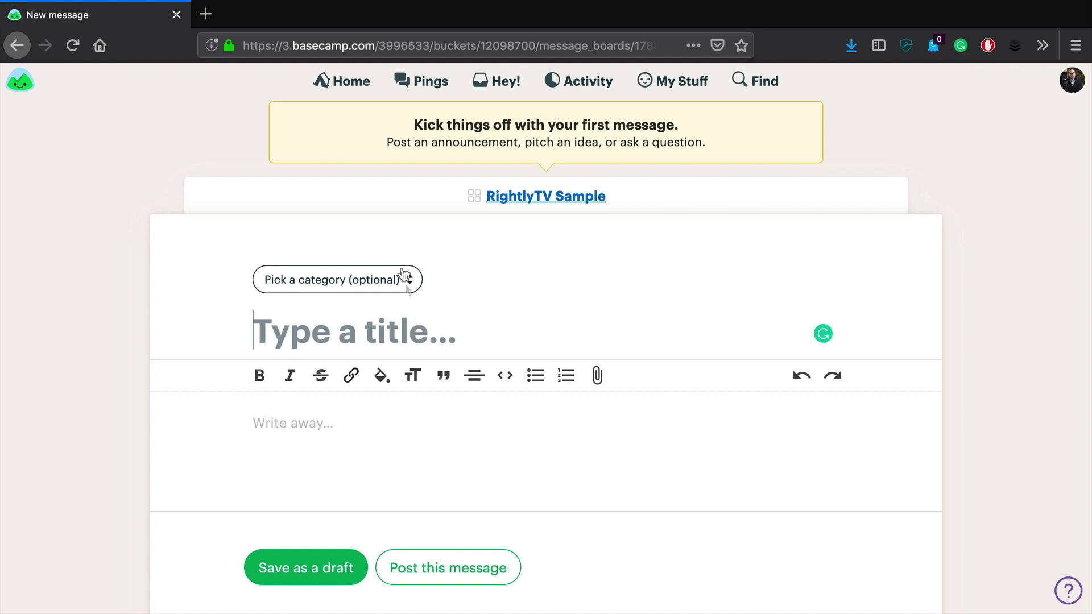
{"action": "left_click", "coordinate": [560, 197]}
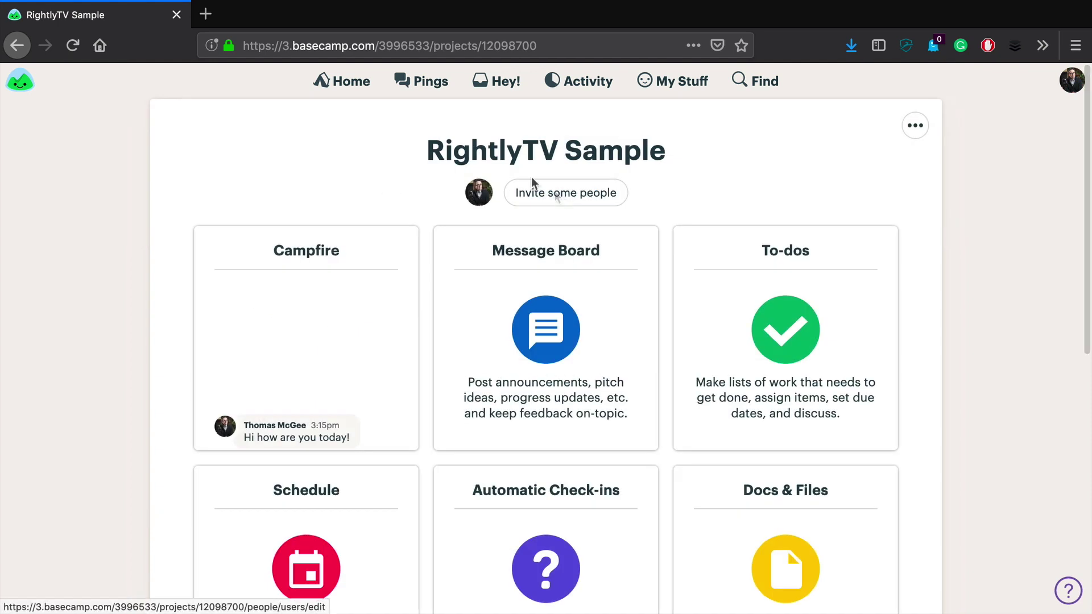
Start adding a client to the project and enter the client company's name.
{"action": "left_click", "coordinate": [582, 200]}
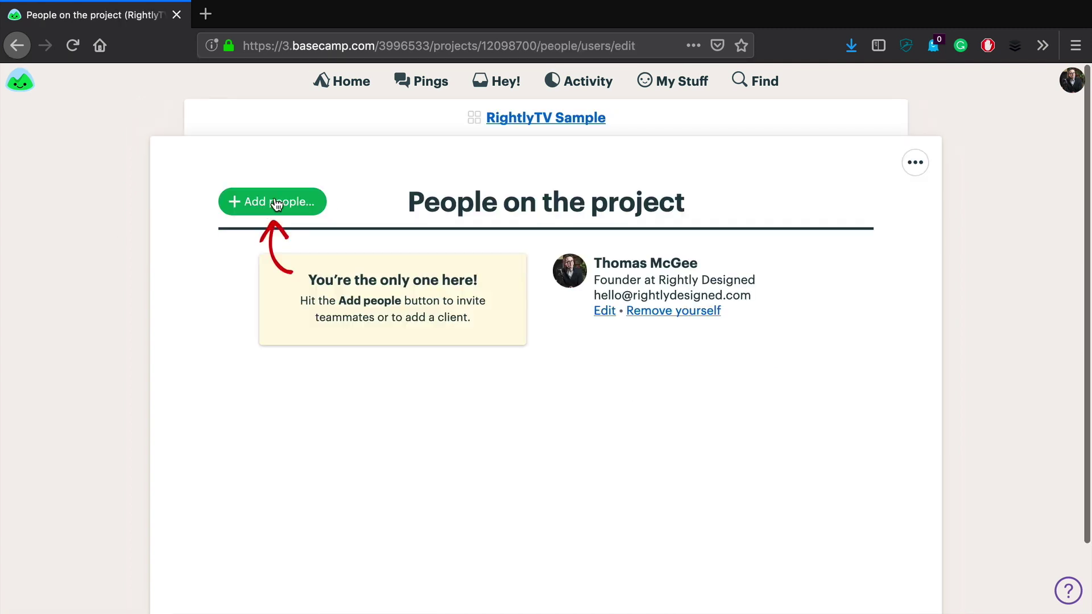
{"action": "left_click", "coordinate": [294, 206]}
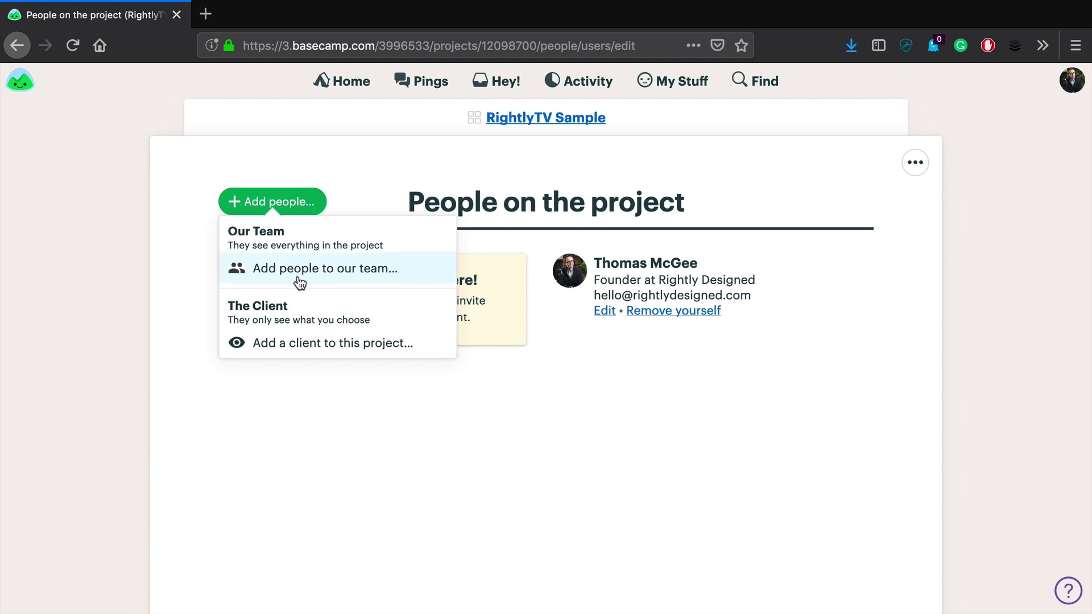
{"action": "left_click", "coordinate": [339, 344]}
{"action": "left_click", "coordinate": [271, 435]}
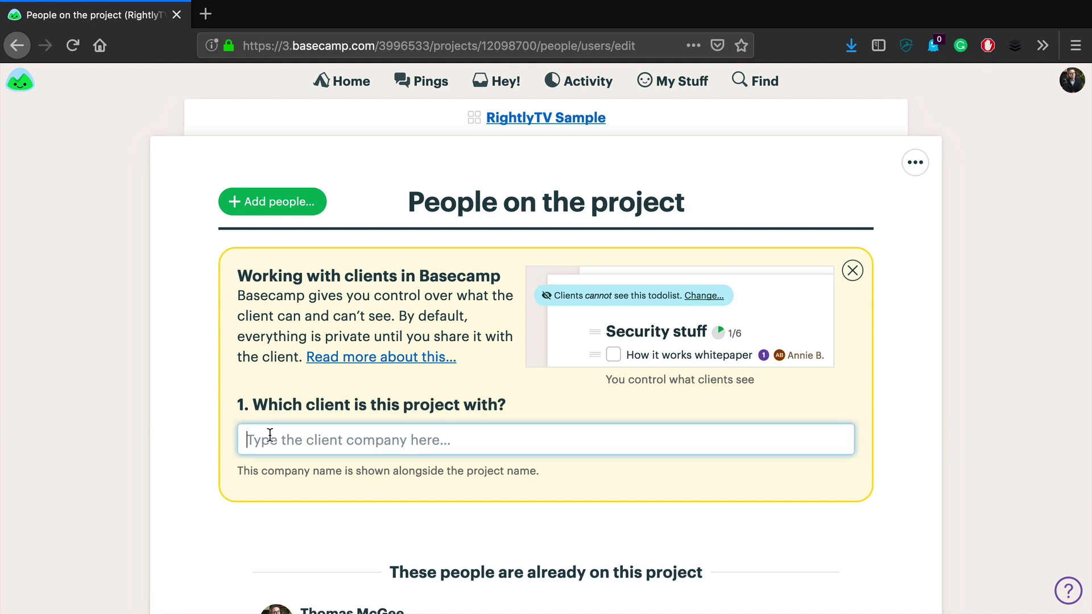
{"action": "type", "text": "Thoma"}
{"action": "type", "text": "Testing"}
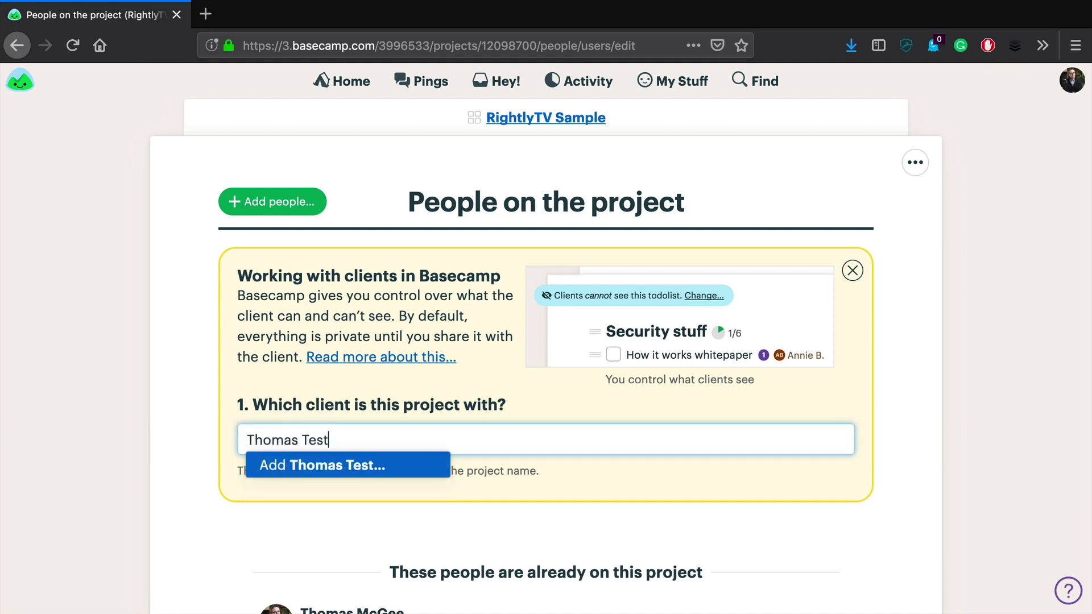
{"action": "left_click", "coordinate": [296, 472]}
{"action": "scroll", "coordinate": [342, 475], "scroll_direction": "down", "scroll_amount": 5}
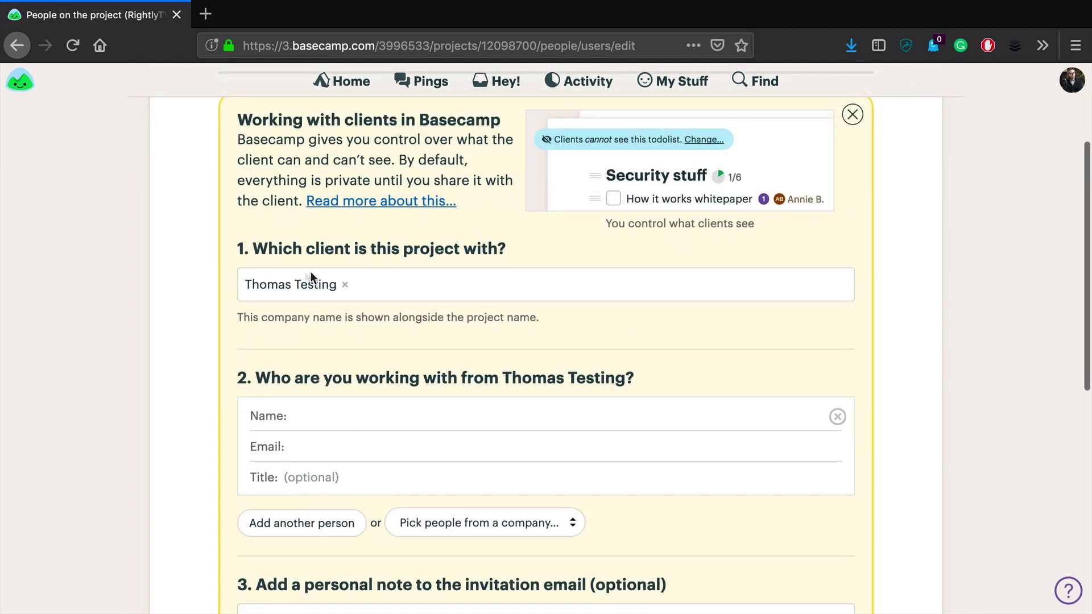
Enter the client contact's name and e-mail, leave the title and personal note empty, and send the invitation.
{"action": "type", "text": "Thomas"}
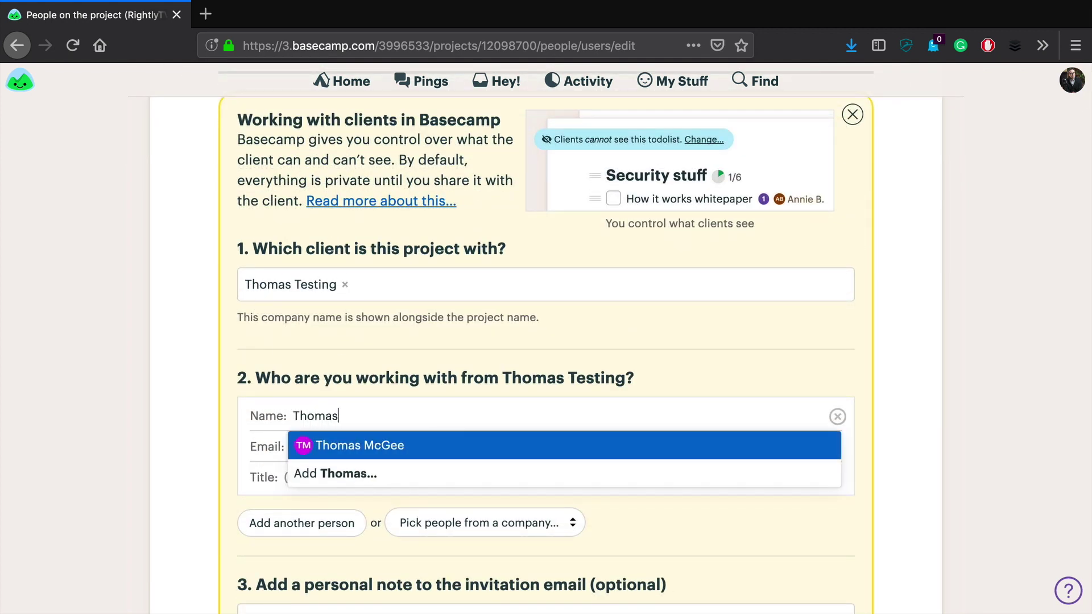
{"action": "type", "text": " Number2"}
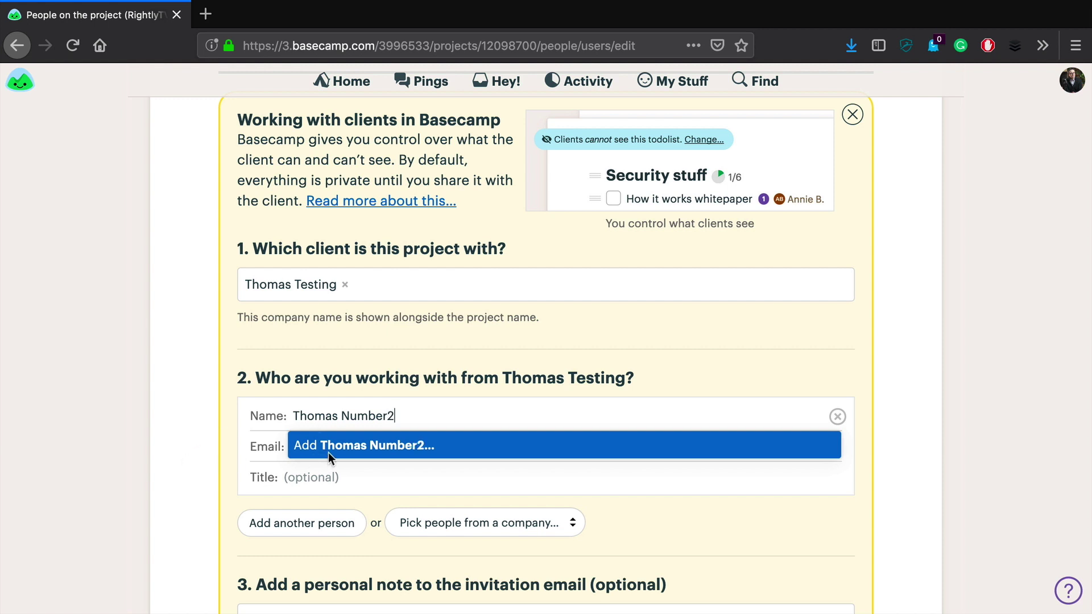
{"action": "left_click", "coordinate": [329, 453]}
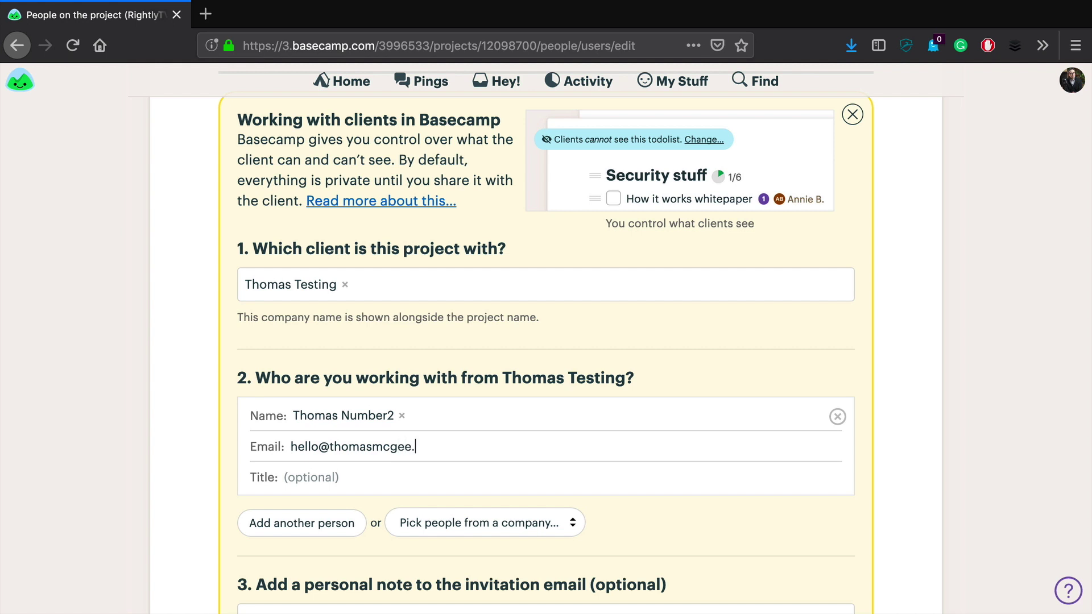
{"action": "scroll", "coordinate": [190, 482], "scroll_direction": "down", "scroll_amount": 3}
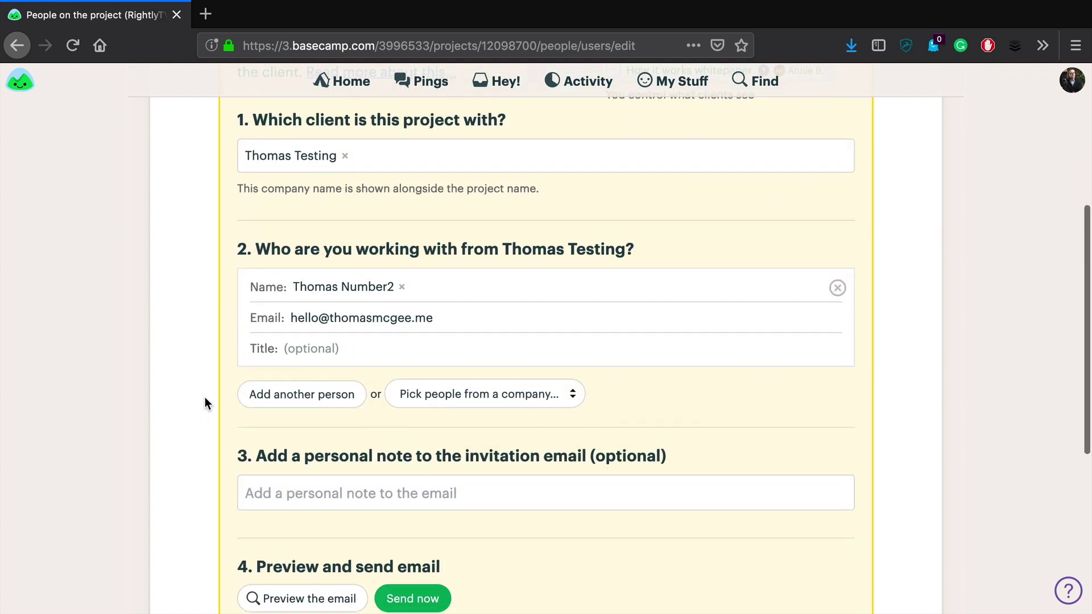
{"action": "scroll", "coordinate": [204, 374], "scroll_direction": "down", "scroll_amount": 2}
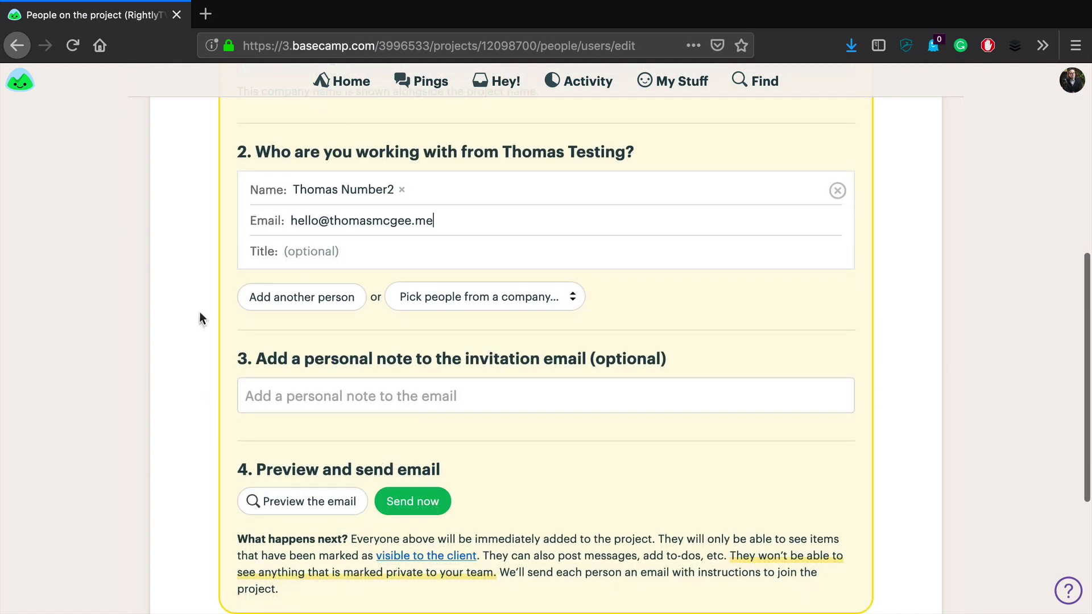
{"action": "scroll", "coordinate": [205, 321], "scroll_direction": "down", "scroll_amount": 1}
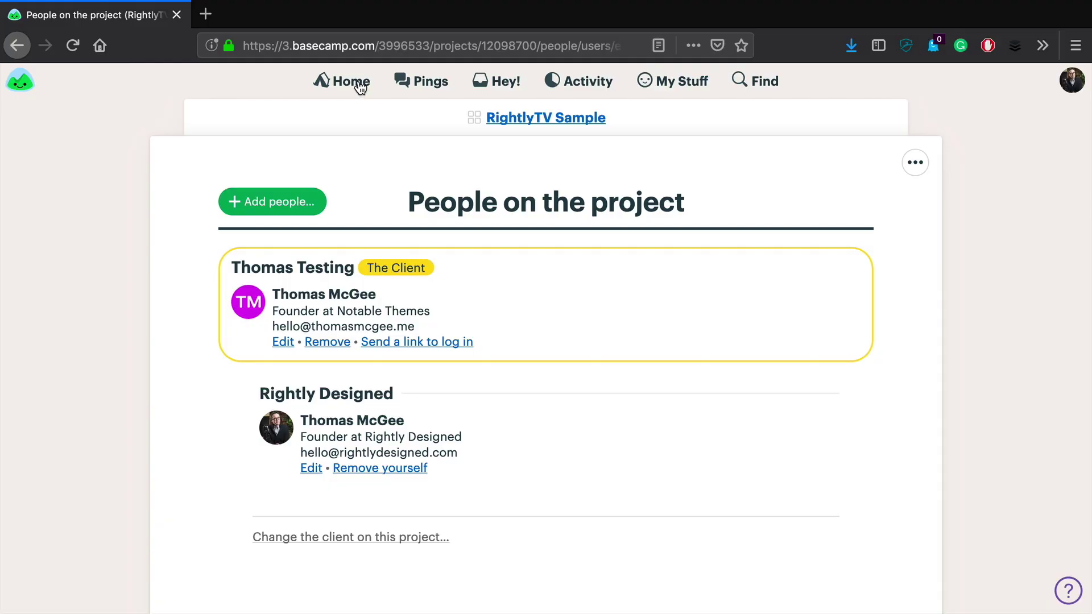
Start a new message on the RightlyTV Sample Message Board and allow the client to see it too.
{"action": "left_click", "coordinate": [536, 124]}
{"action": "scroll", "coordinate": [510, 310], "scroll_direction": "down", "scroll_amount": 1}
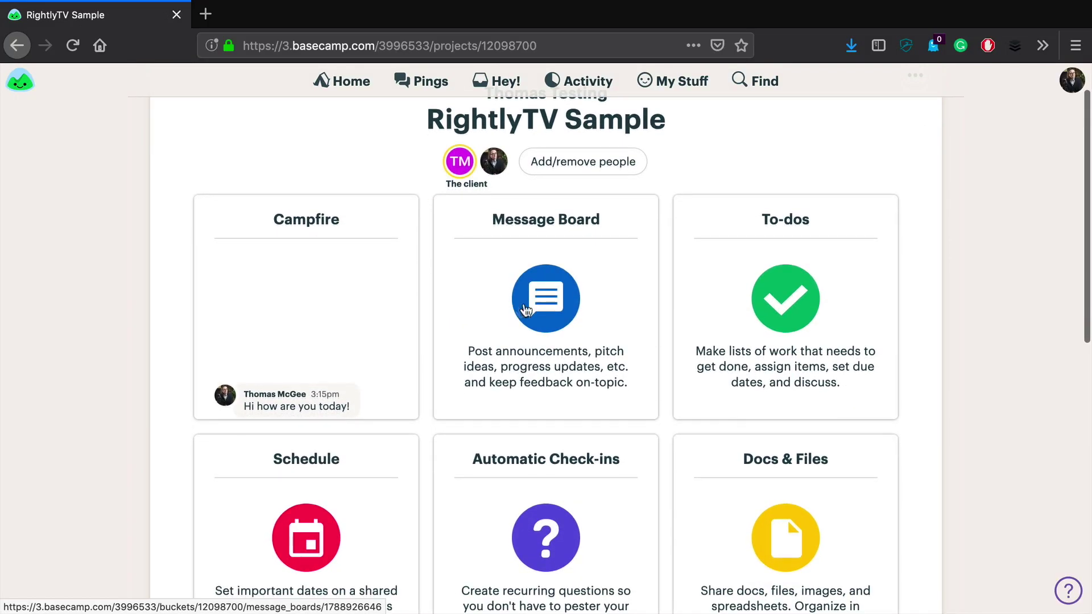
{"action": "left_click", "coordinate": [520, 310]}
{"action": "scroll", "coordinate": [515, 415], "scroll_direction": "down", "scroll_amount": 3}
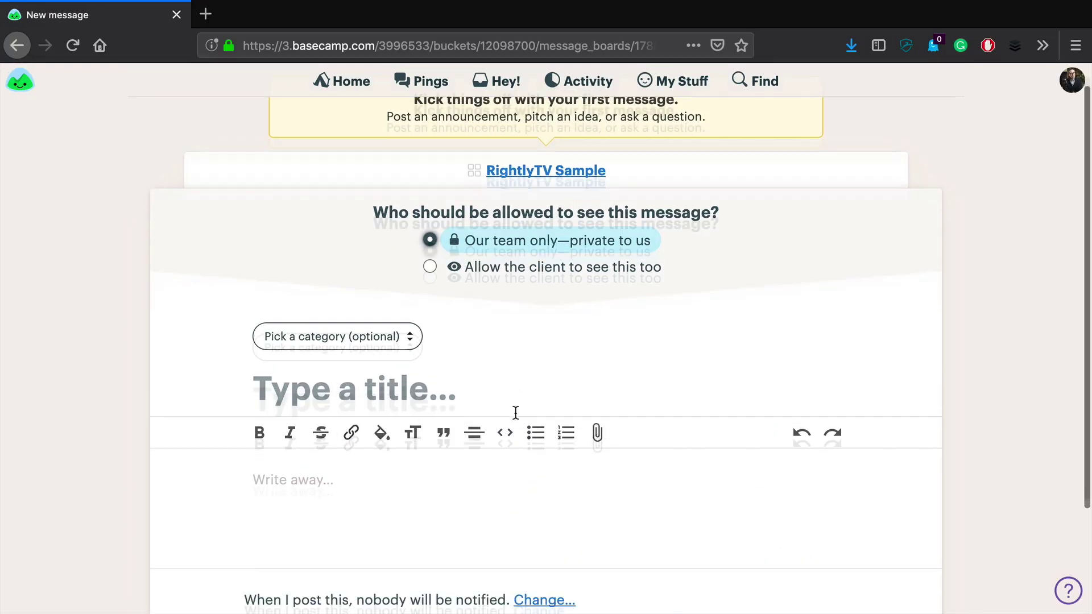
{"action": "scroll", "coordinate": [515, 415], "scroll_direction": "up", "scroll_amount": 2}
{"action": "scroll", "coordinate": [515, 411], "scroll_direction": "up", "scroll_amount": 1}
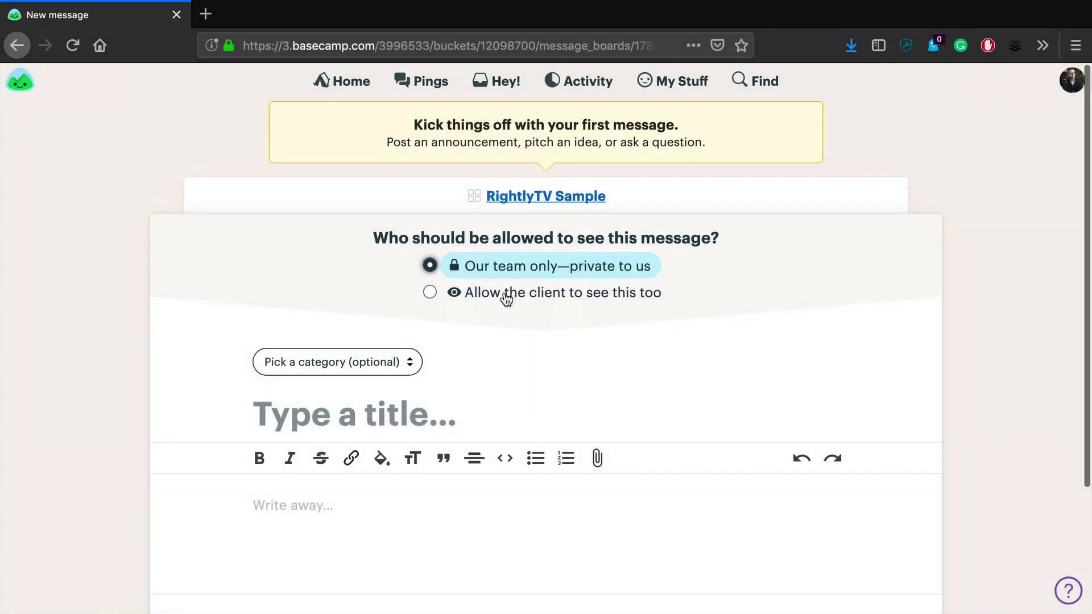
{"action": "left_click", "coordinate": [505, 295]}
{"action": "scroll", "coordinate": [561, 367], "scroll_direction": "down", "scroll_amount": 3}
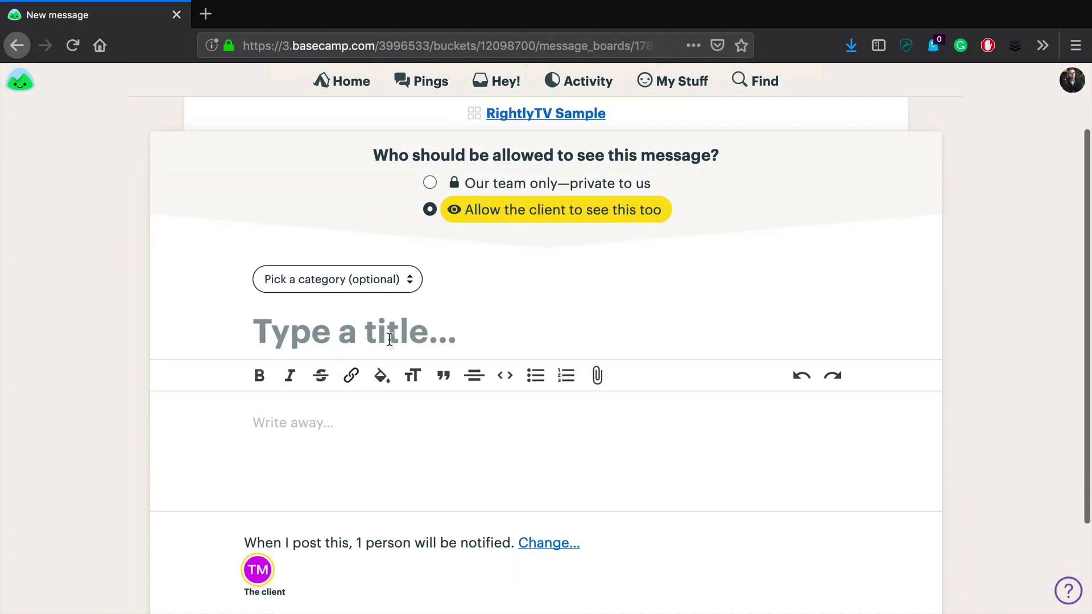
Title the message "Welcome", write "Hey," and "Welcome! We can't wait to get started!" as its body, and post it.
{"action": "type", "text": "Welcome"}
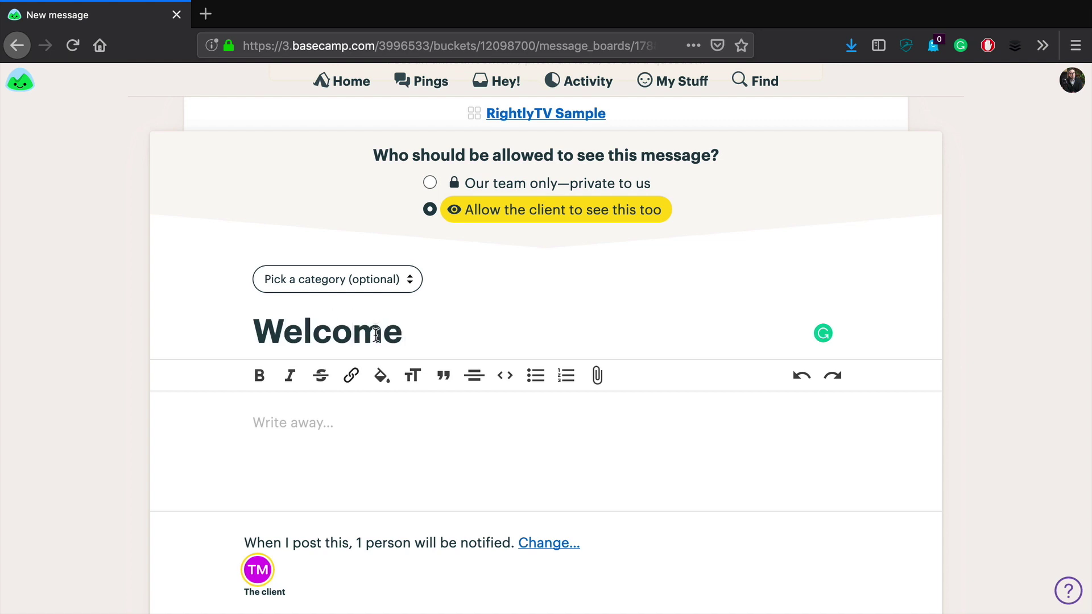
{"action": "left_click", "coordinate": [344, 427]}
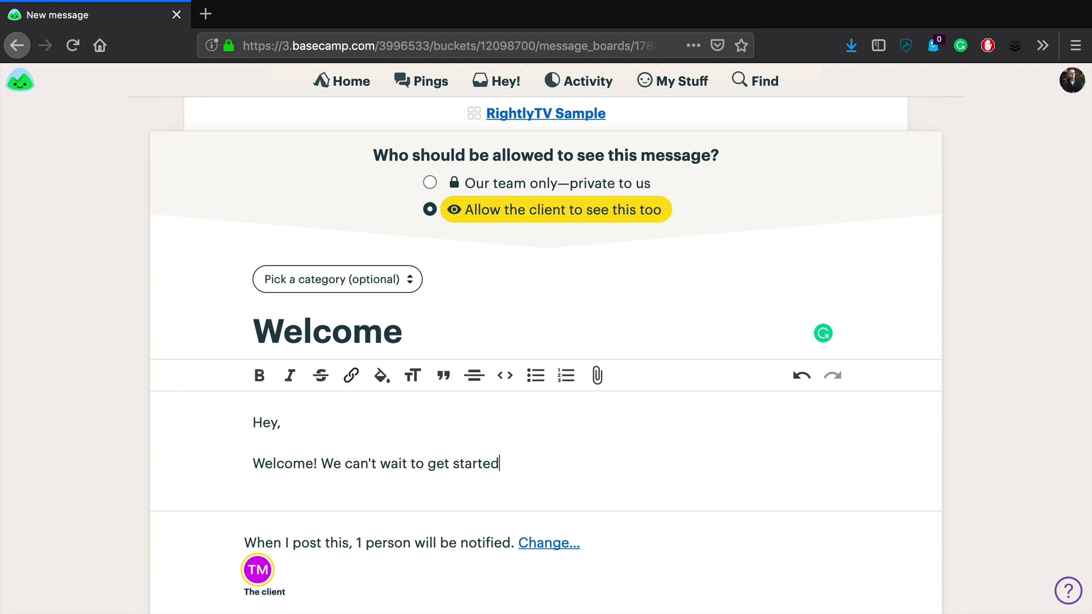
{"action": "scroll", "coordinate": [546, 341], "scroll_direction": "down", "scroll_amount": 3}
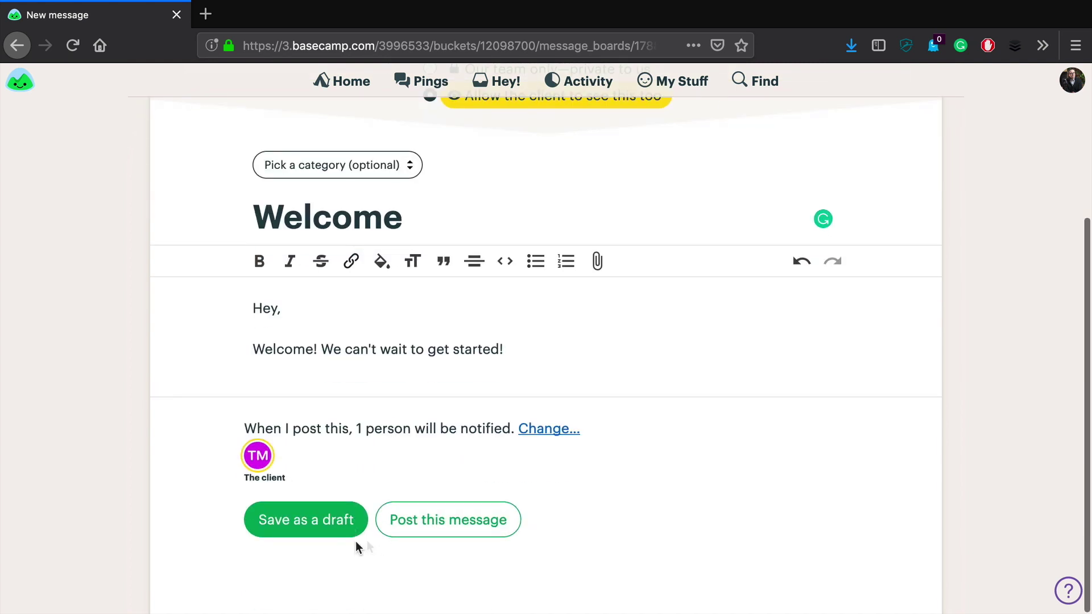
{"action": "left_click", "coordinate": [437, 536]}
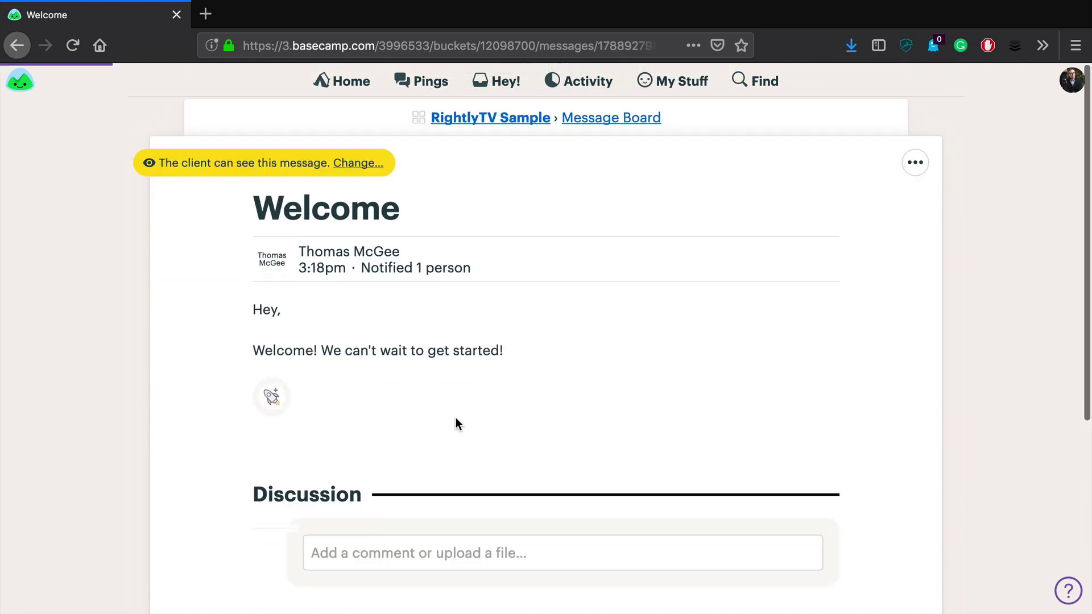